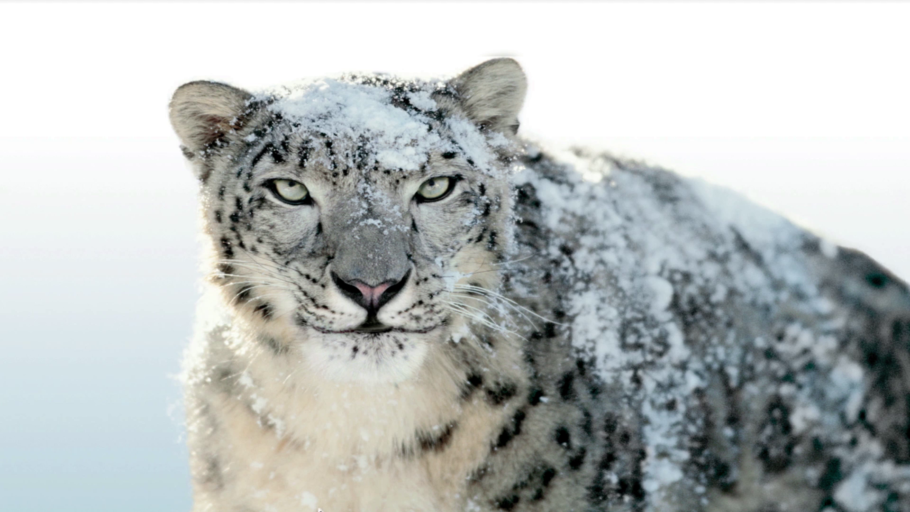
# Search the web for 'soundflower' in Chrome and browse the results.
pyautogui.click(219, 488)
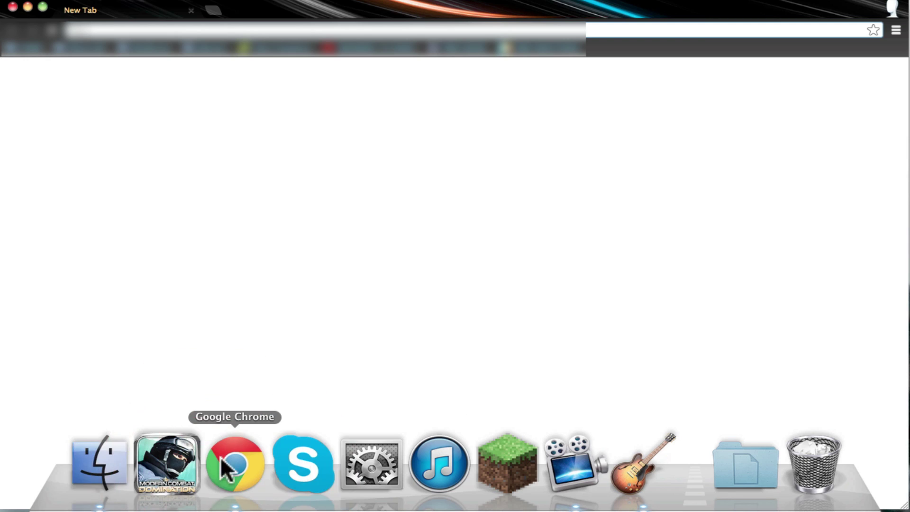
pyautogui.write('soundflower')
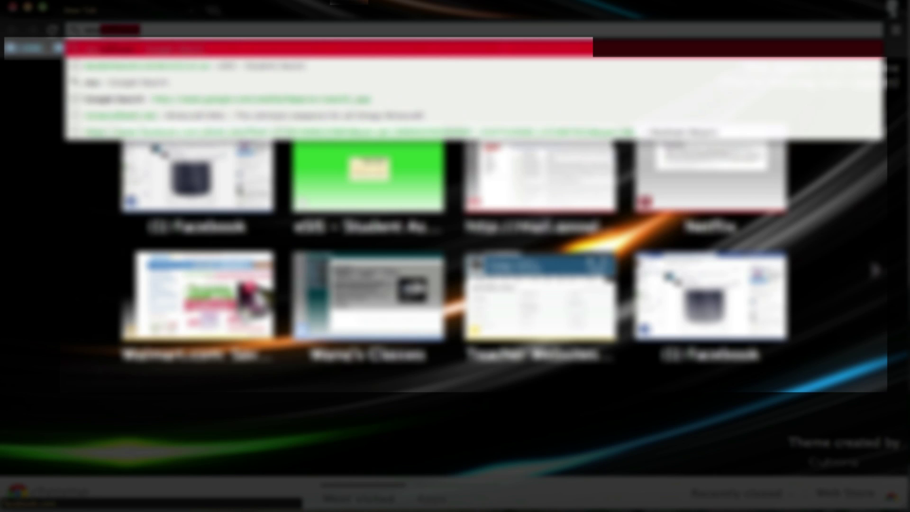
pyautogui.press('Return')
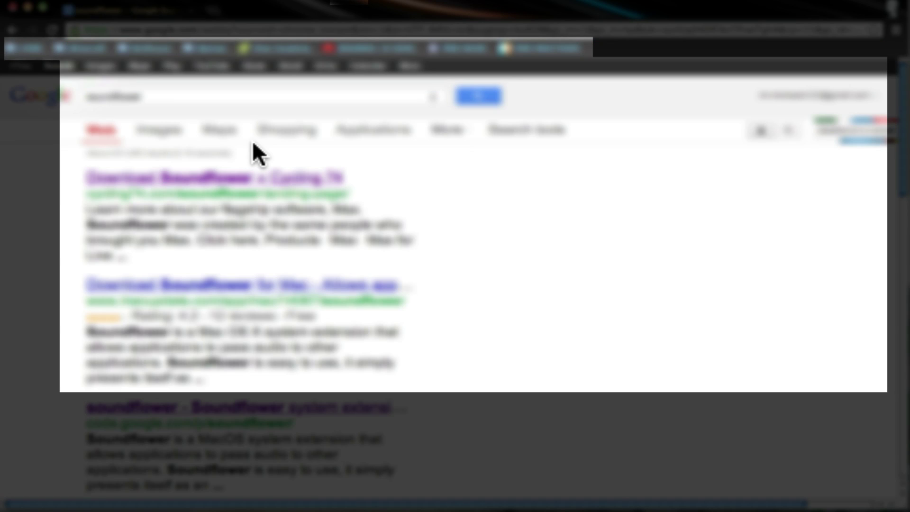
pyautogui.scroll(-1, 230, 261)
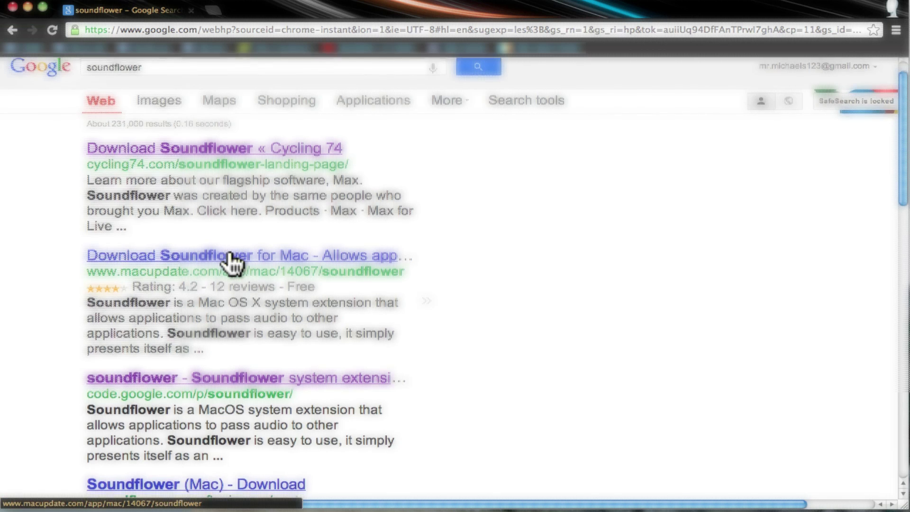
pyautogui.scroll(-8, 229, 260)
pyautogui.scroll(-5, 230, 260)
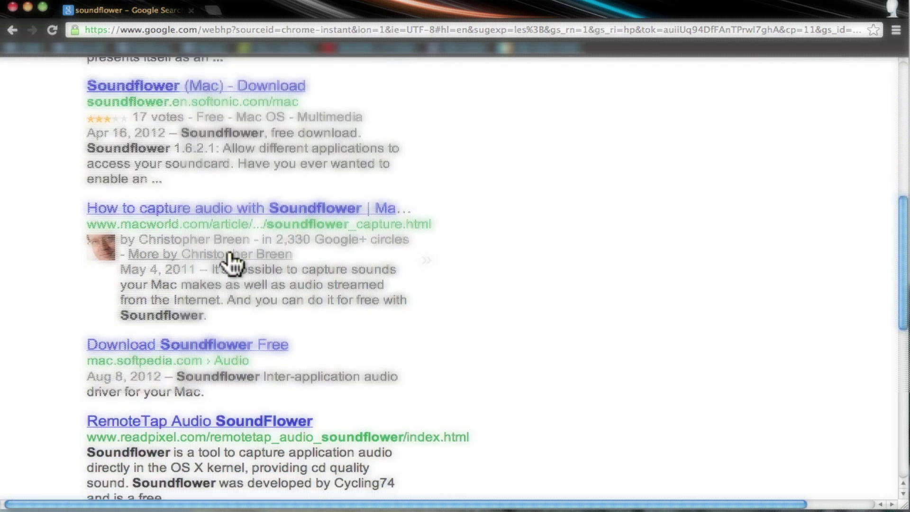
pyautogui.scroll(8, 231, 260)
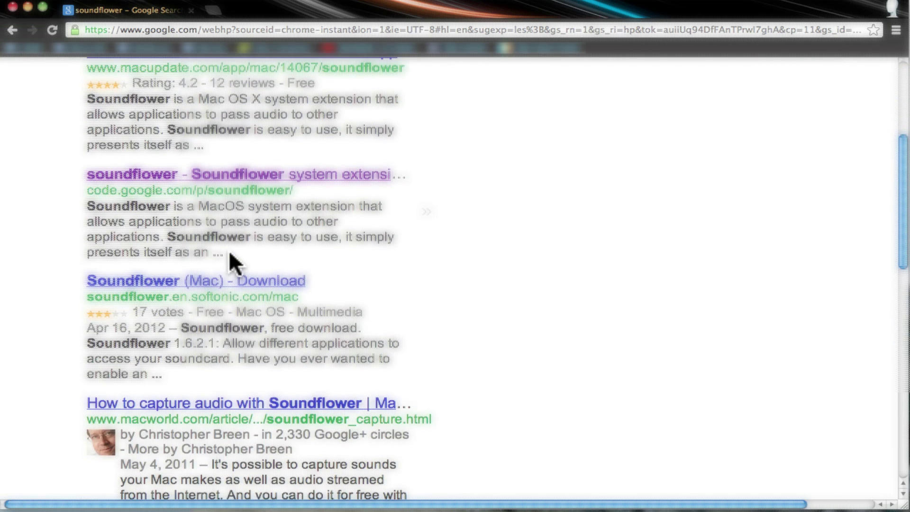
# Open the Softonic 'Soundflower (Mac) - Download' result page.
pyautogui.click(235, 284)
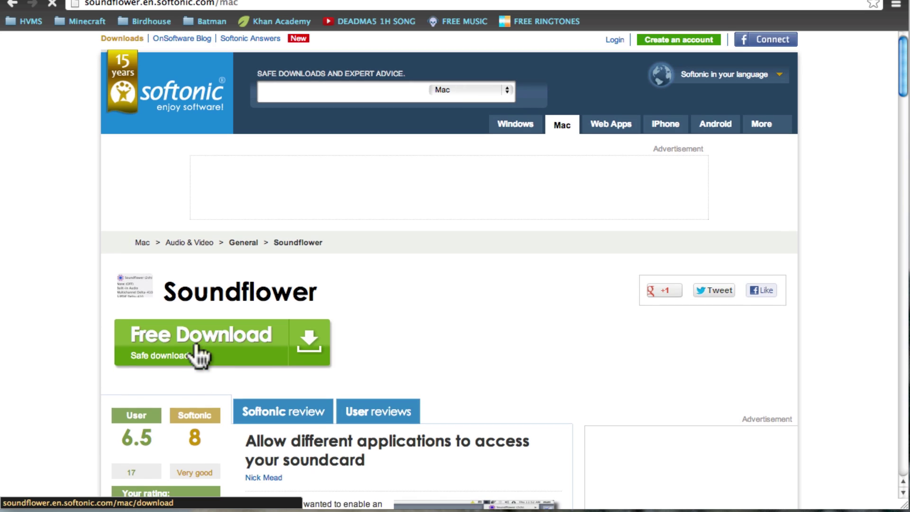
pyautogui.scroll(-3, 197, 348)
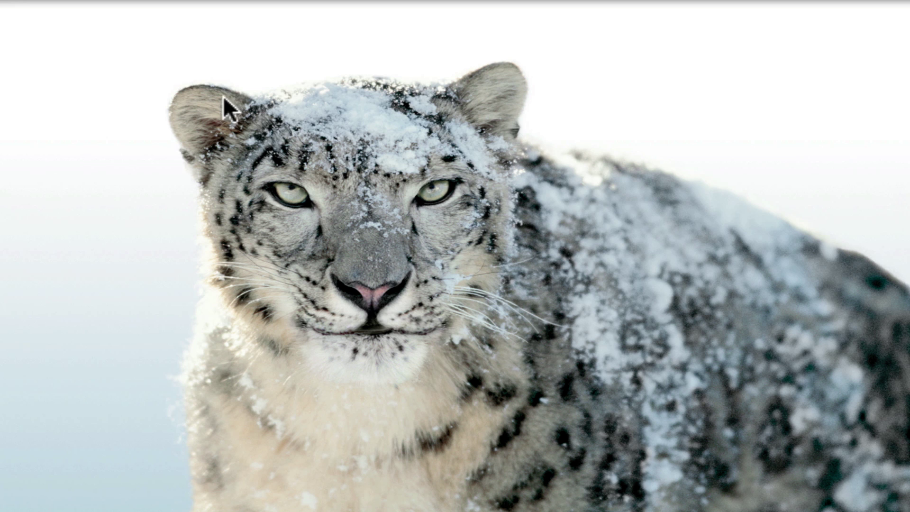
pyautogui.click(471, 221)
# Launch GarageBand from a Spotlight search for 'garageband'.
pyautogui.click(417, 267)
pyautogui.press('super+space')
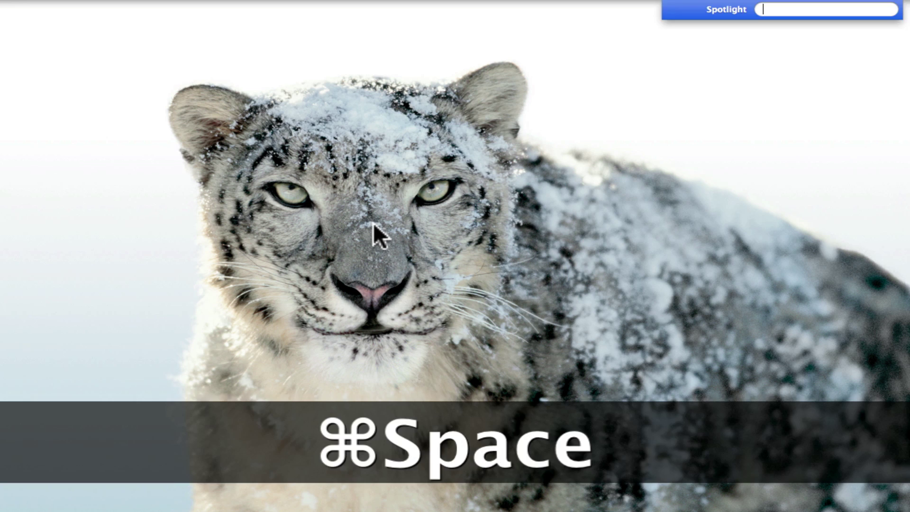
pyautogui.write('g')
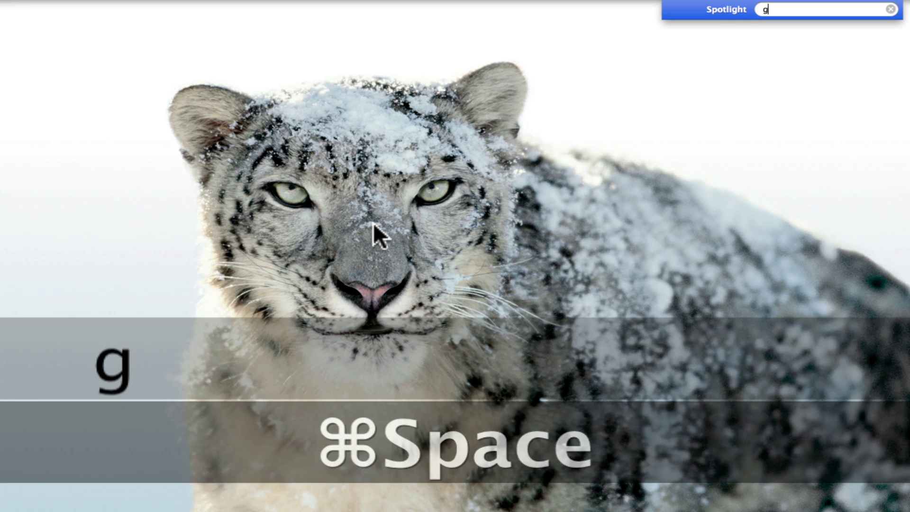
pyautogui.write('arageband')
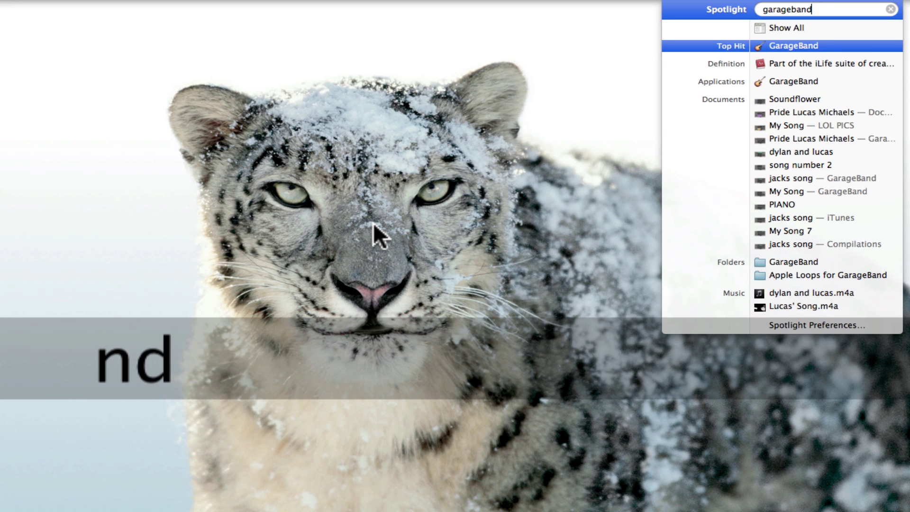
pyautogui.press('Return')
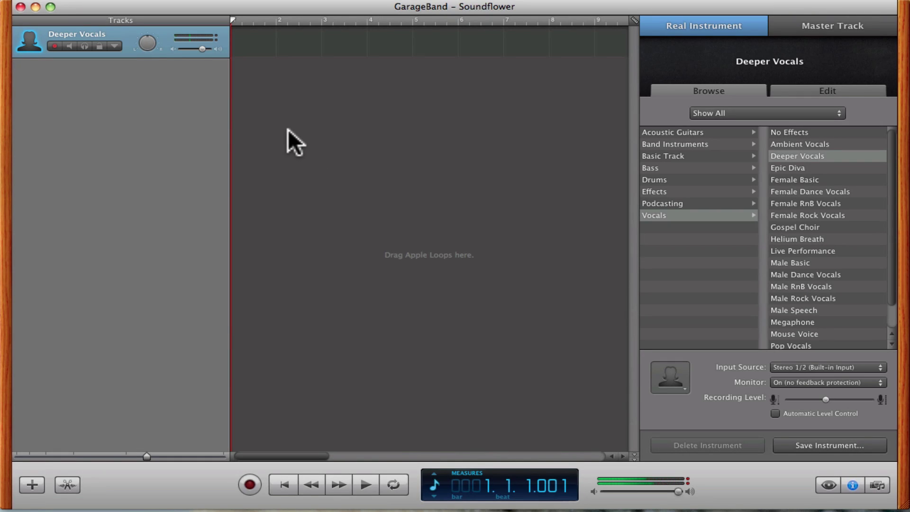
# Add a new Real Instrument track and delete the old Deeper Vocals track.
pyautogui.click(109, 1)
pyautogui.click(114, 1)
pyautogui.click(32, 484)
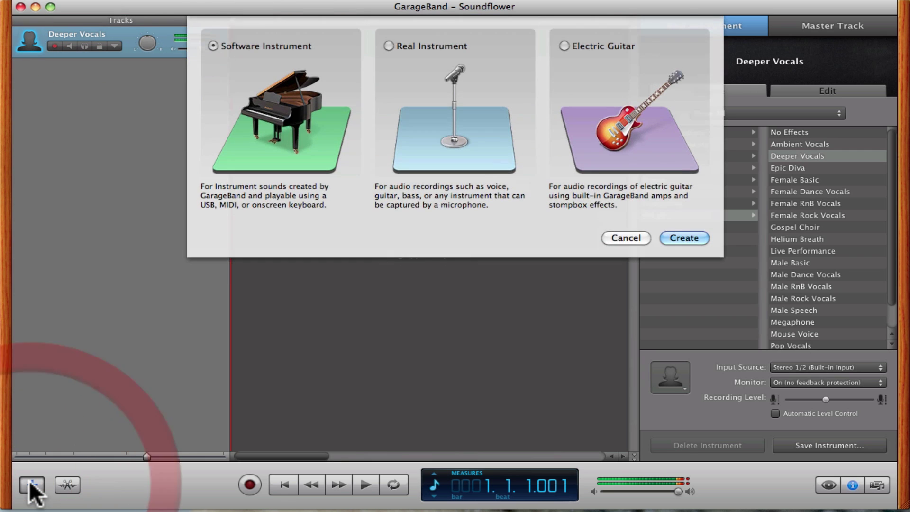
pyautogui.click(385, 44)
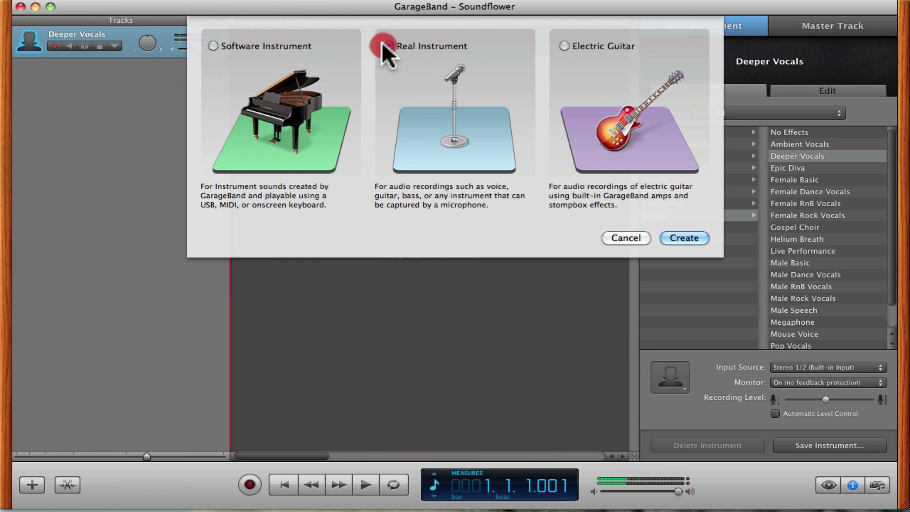
pyautogui.click(683, 238)
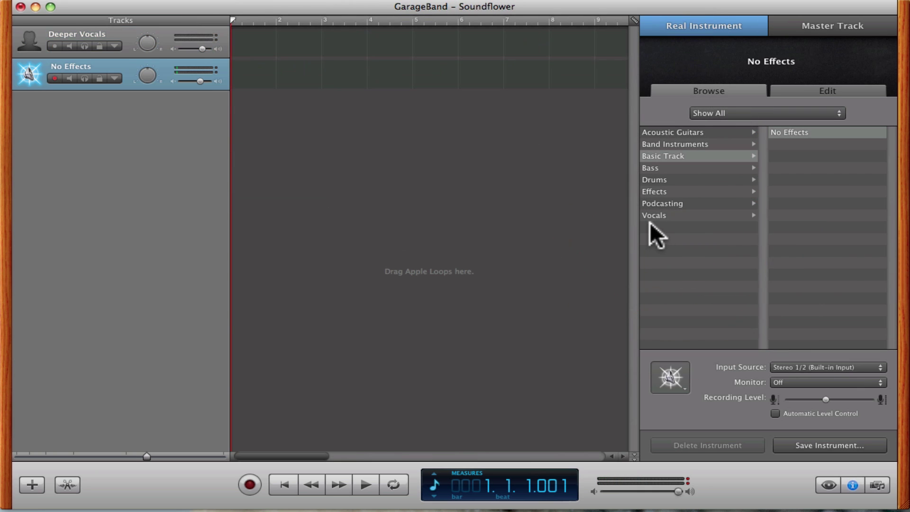
pyautogui.click(19, 41)
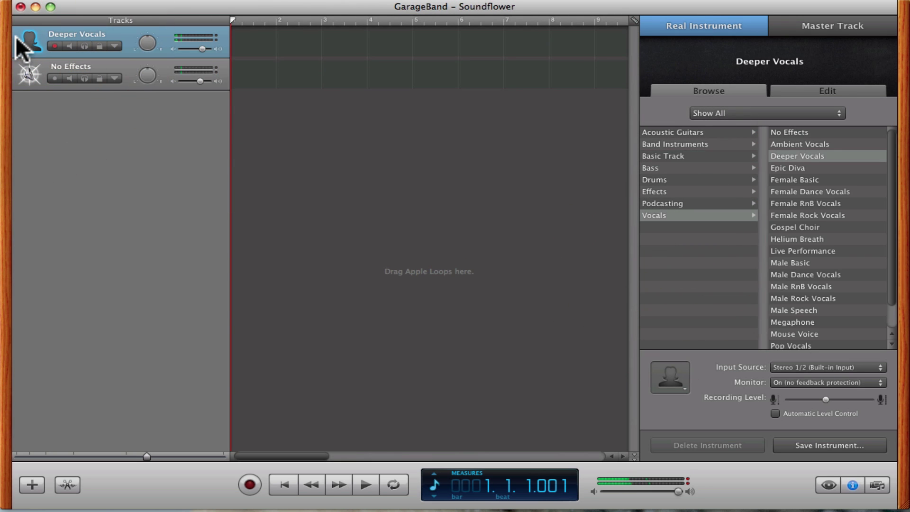
pyautogui.press('super+BackSpace')
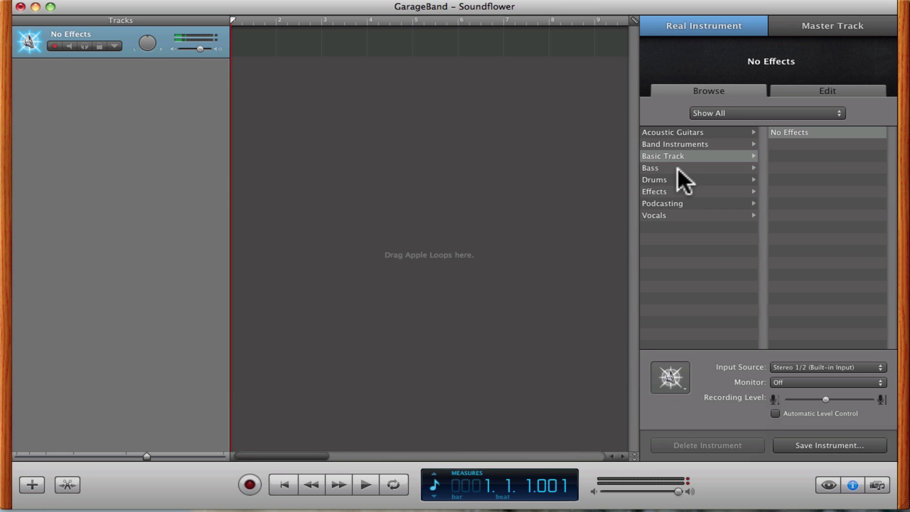
# Apply the Vocals preset Deeper Vocals, then set the track back to No Effects.
pyautogui.click(678, 204)
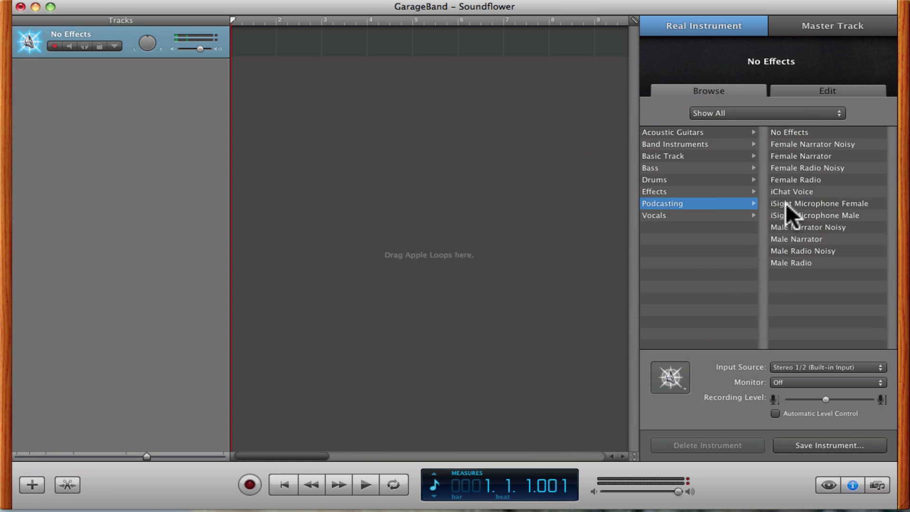
pyautogui.click(729, 215)
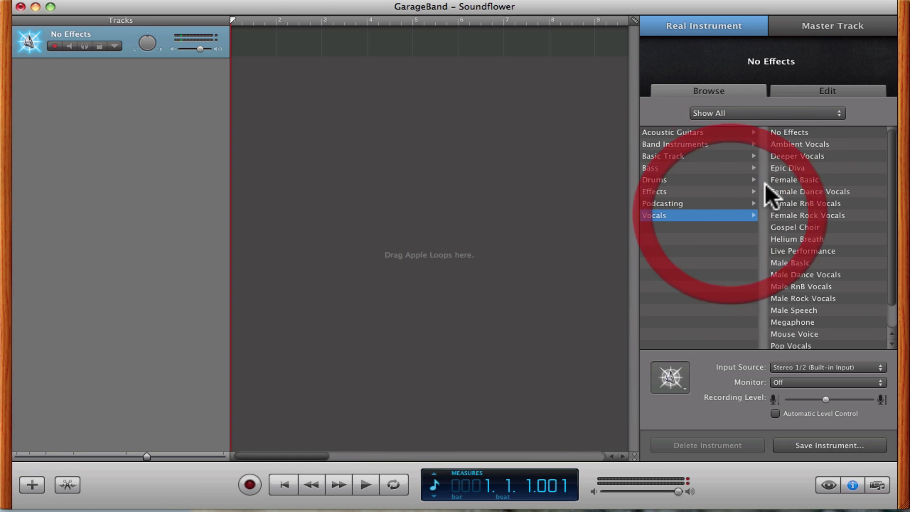
pyautogui.click(782, 154)
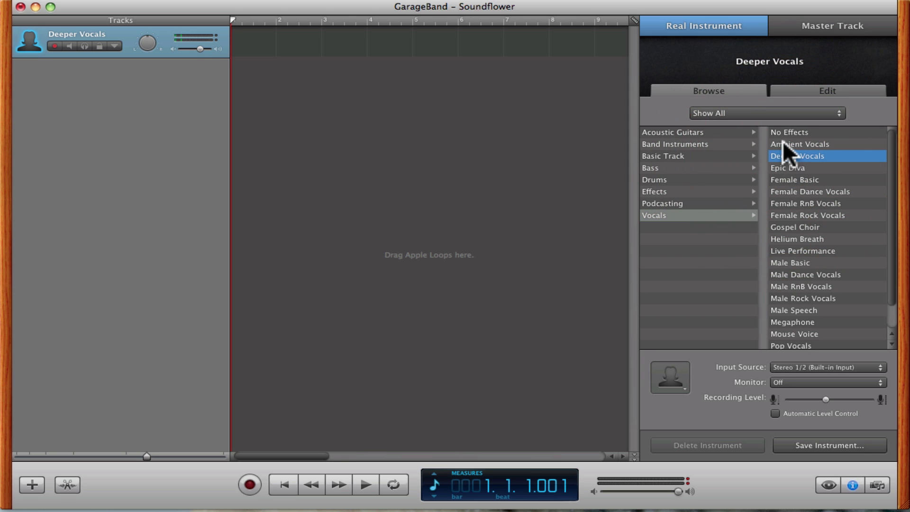
pyautogui.click(782, 132)
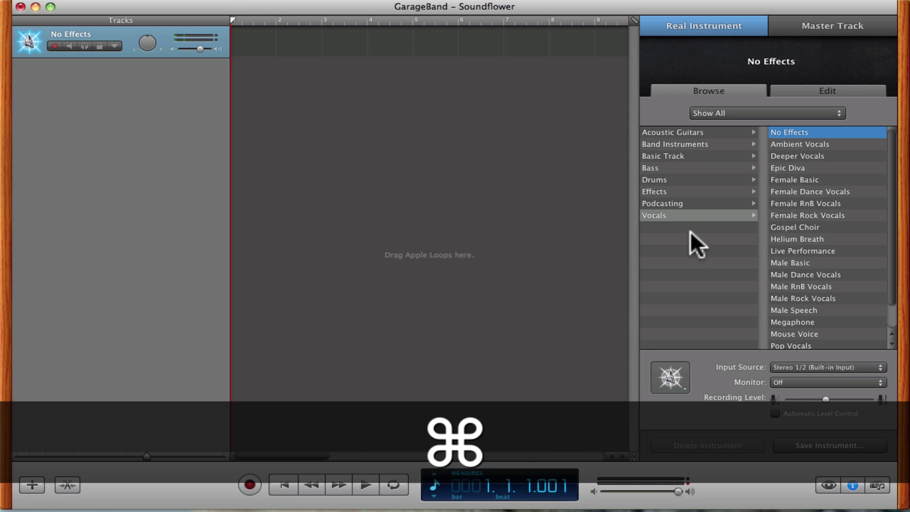
pyautogui.click(82, 1)
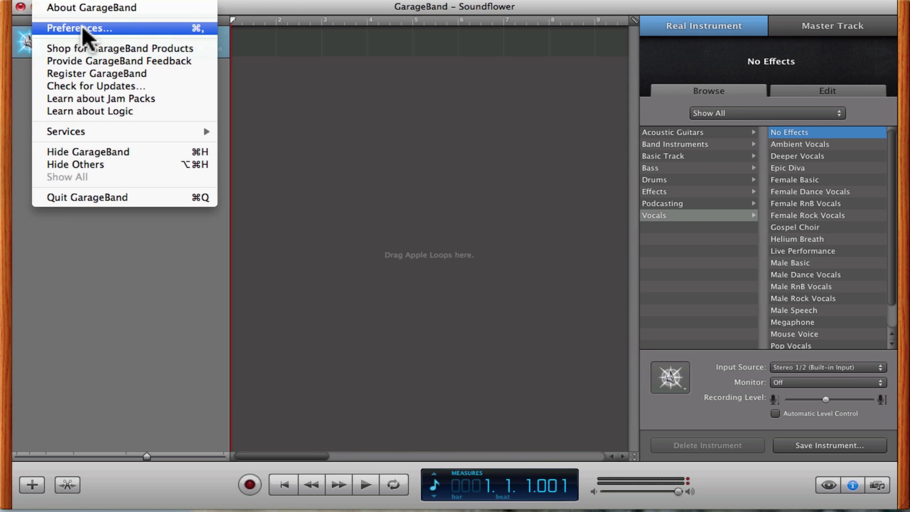
pyautogui.click(81, 26)
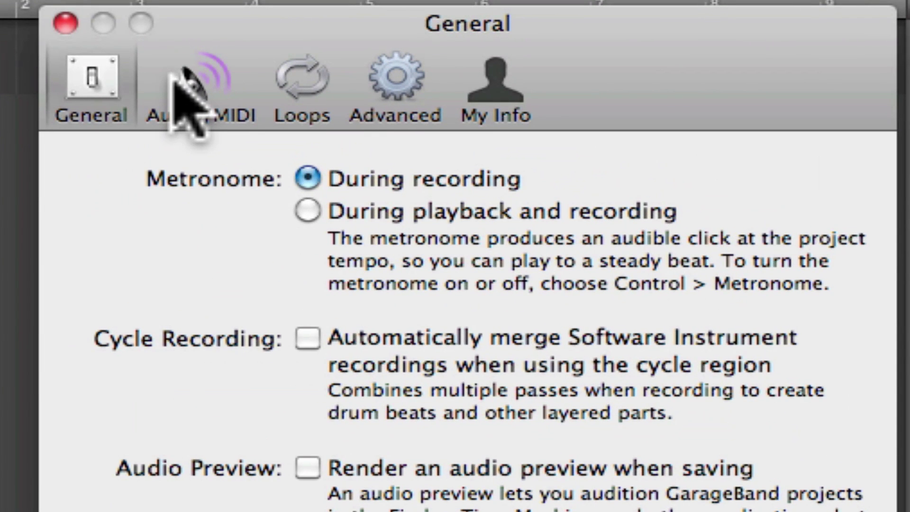
pyautogui.click(175, 83)
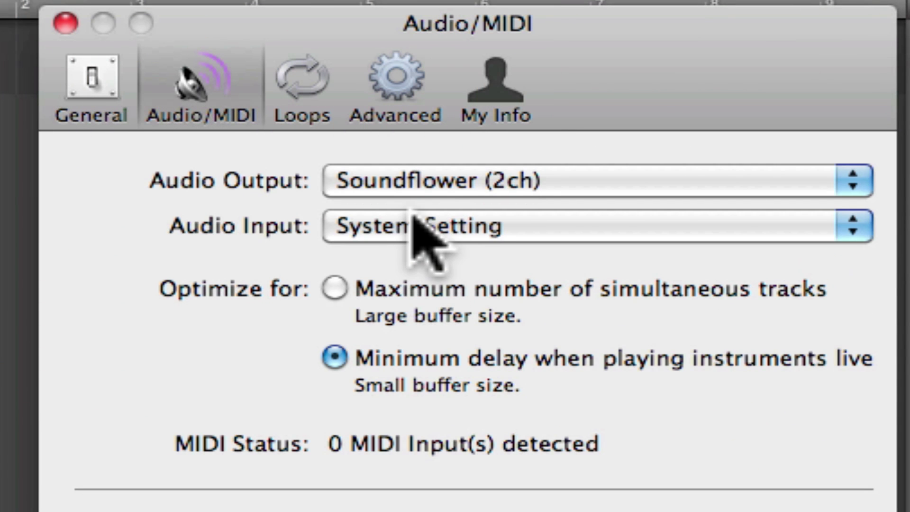
pyautogui.click(360, 189)
pyautogui.click(361, 154)
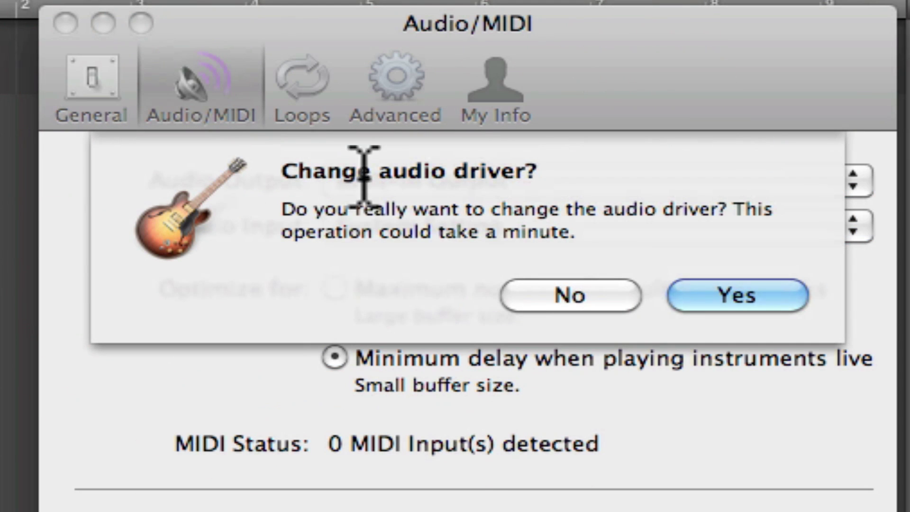
pyautogui.click(569, 296)
pyautogui.click(360, 183)
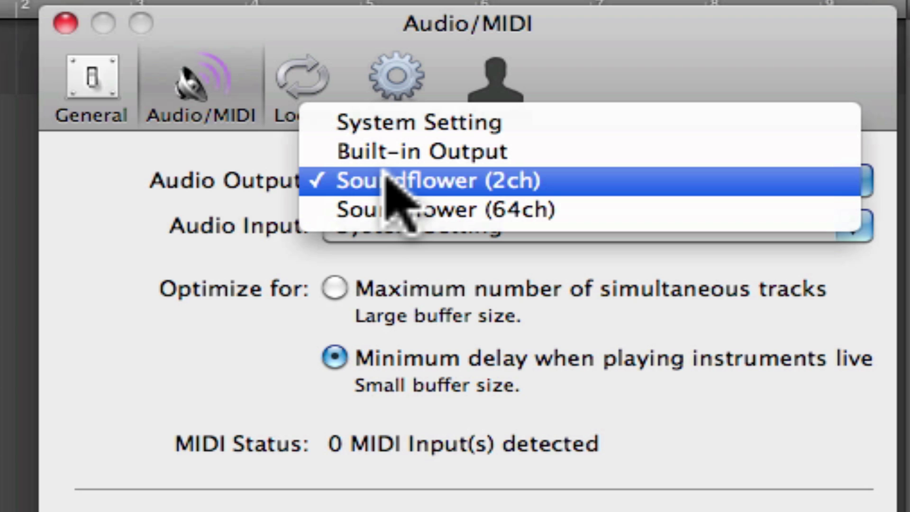
pyautogui.click(219, 174)
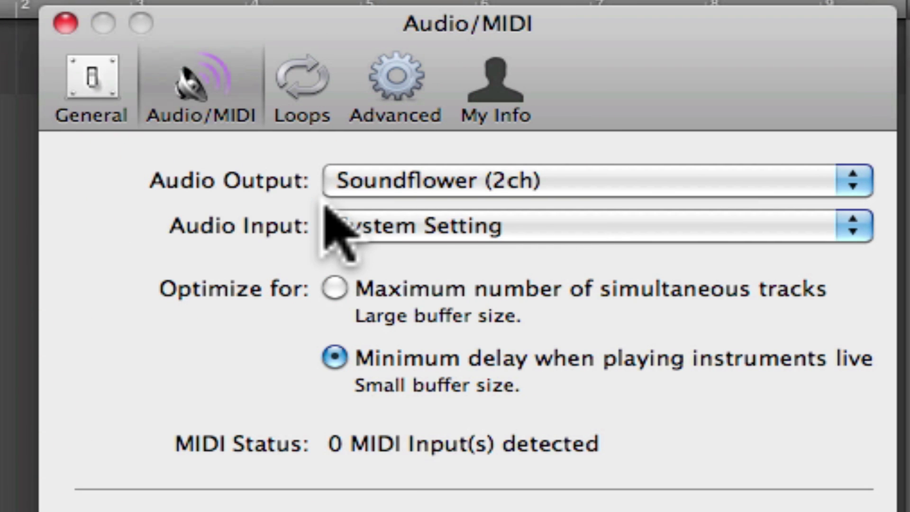
pyautogui.click(337, 214)
pyautogui.click(249, 206)
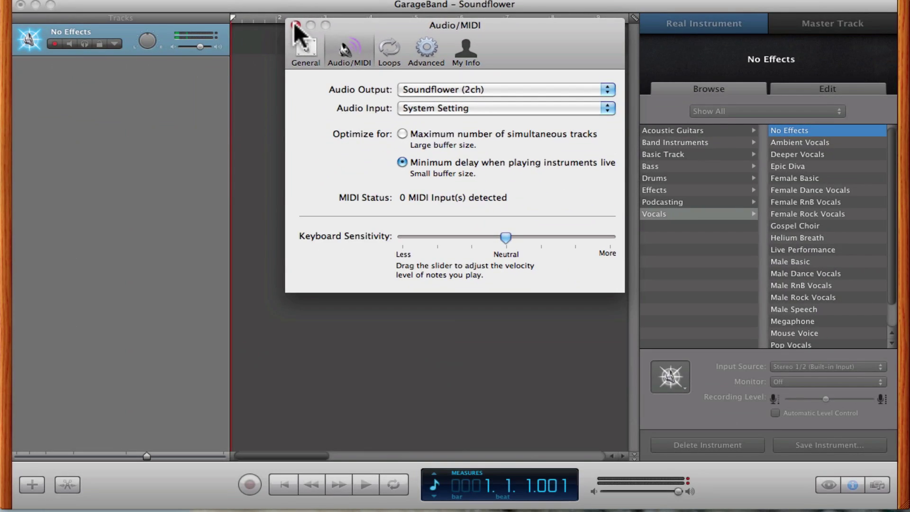
pyautogui.click(295, 24)
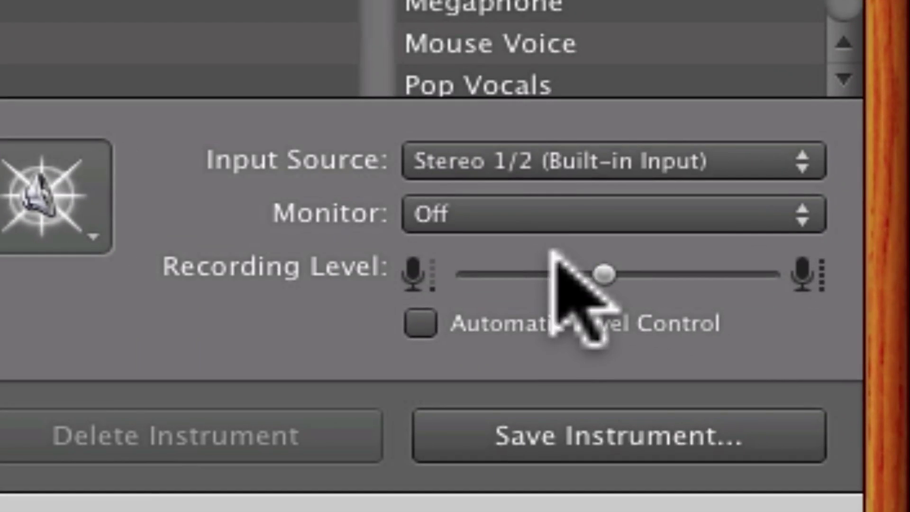
# Set the track's Monitor option to On (no feedback protection).
pyautogui.click(526, 204)
pyautogui.click(397, 221)
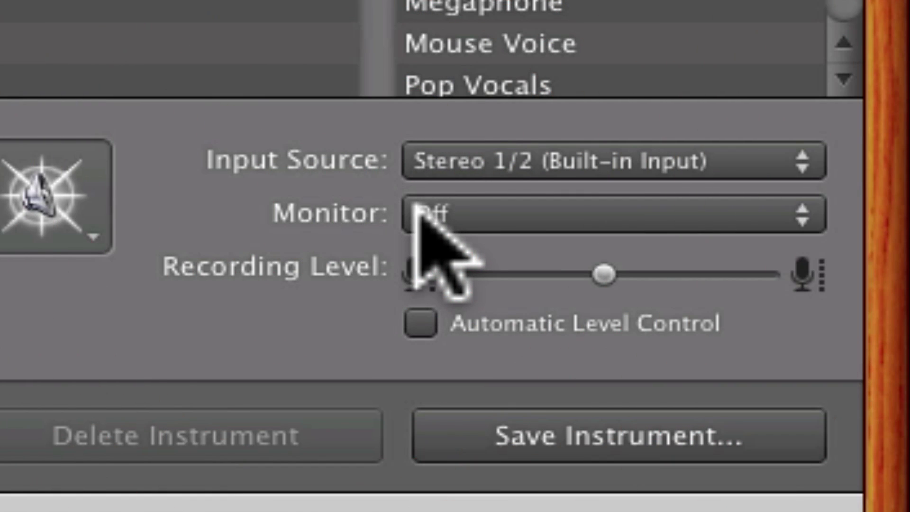
pyautogui.click(416, 211)
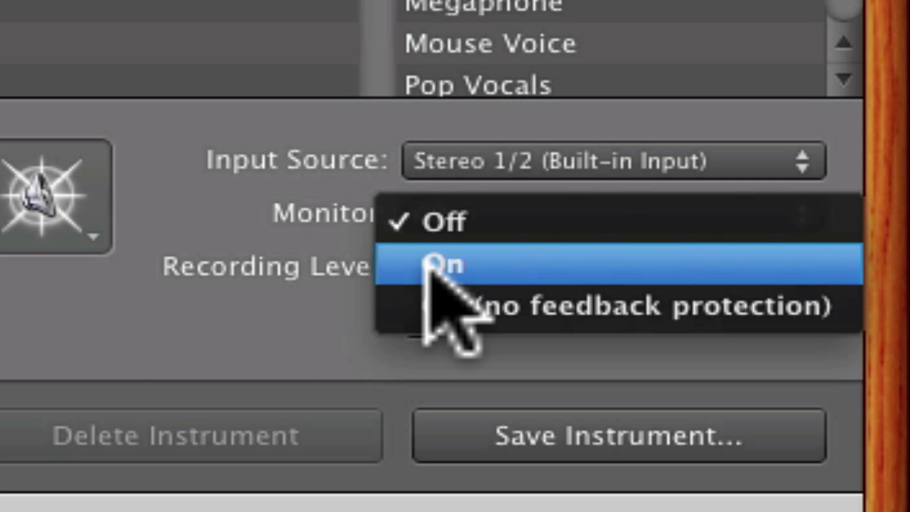
pyautogui.click(439, 286)
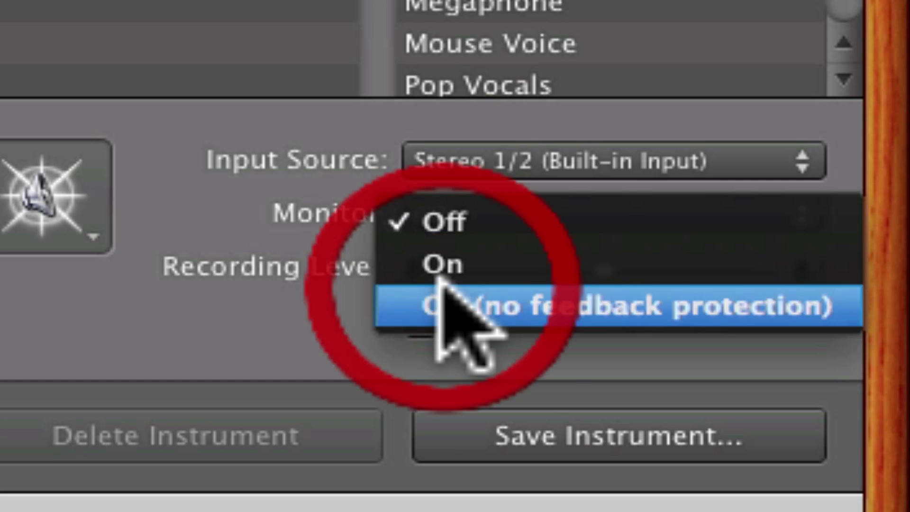
pyautogui.click(453, 213)
pyautogui.click(449, 182)
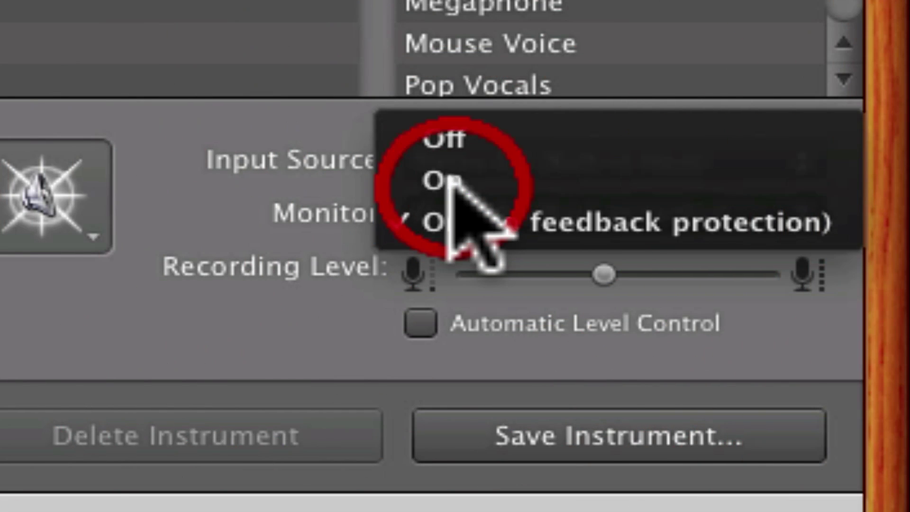
pyautogui.click(451, 208)
pyautogui.click(484, 259)
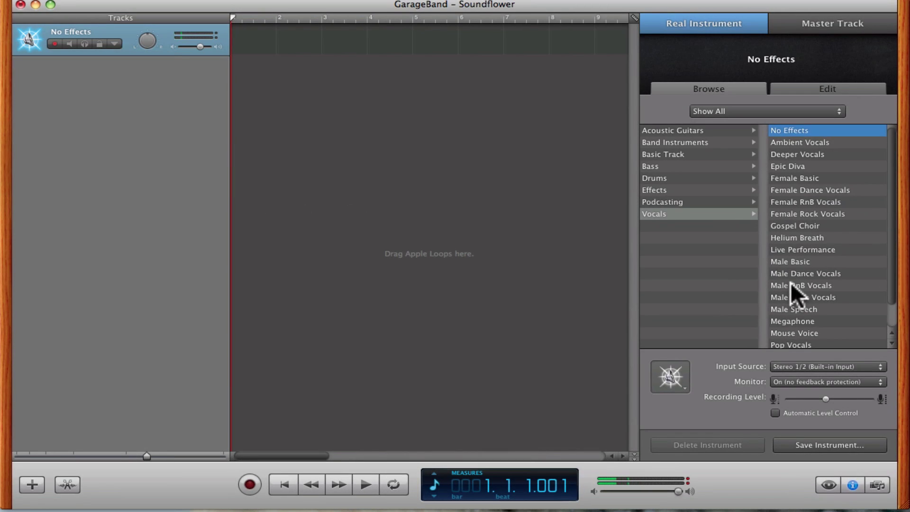
pyautogui.scroll(-2, 789, 299)
pyautogui.scroll(1, 785, 303)
# Try the Deeper Vocals and Helium Breath presets, then return to No Effects.
pyautogui.click(782, 155)
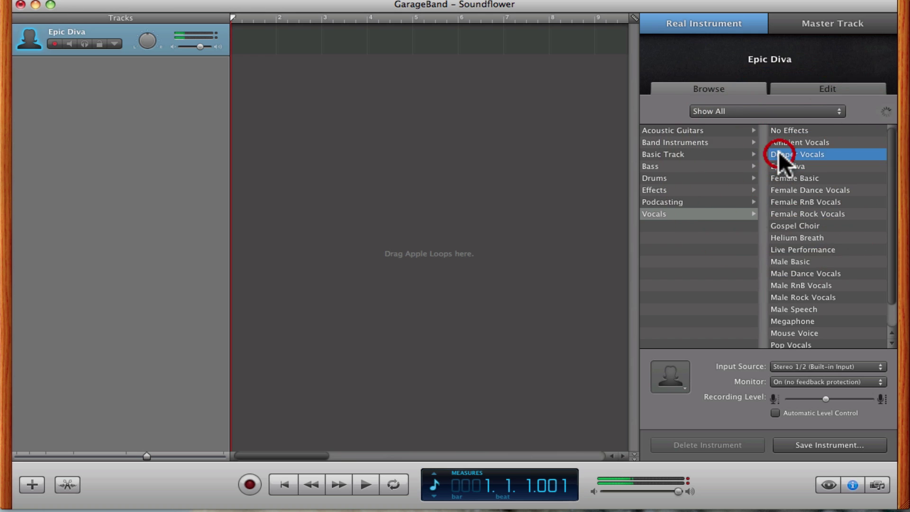
pyautogui.click(777, 237)
pyautogui.click(783, 129)
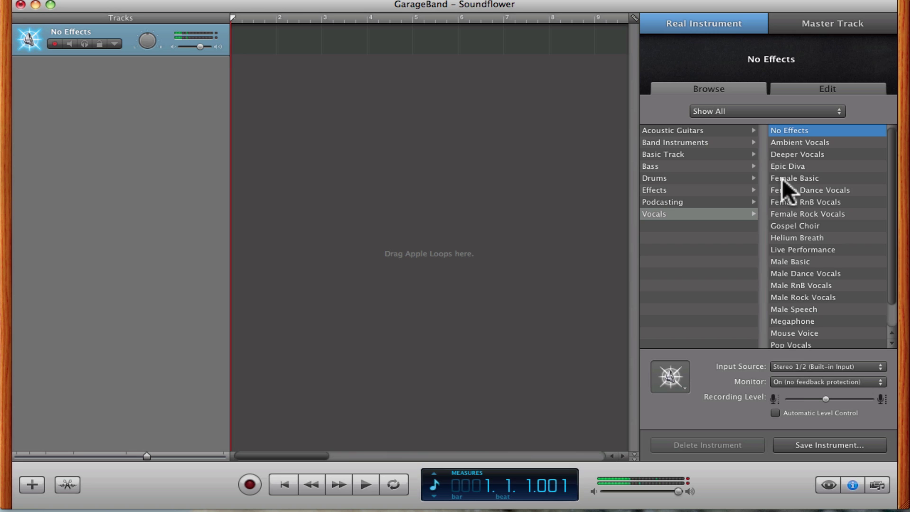
pyautogui.scroll(-1, 786, 285)
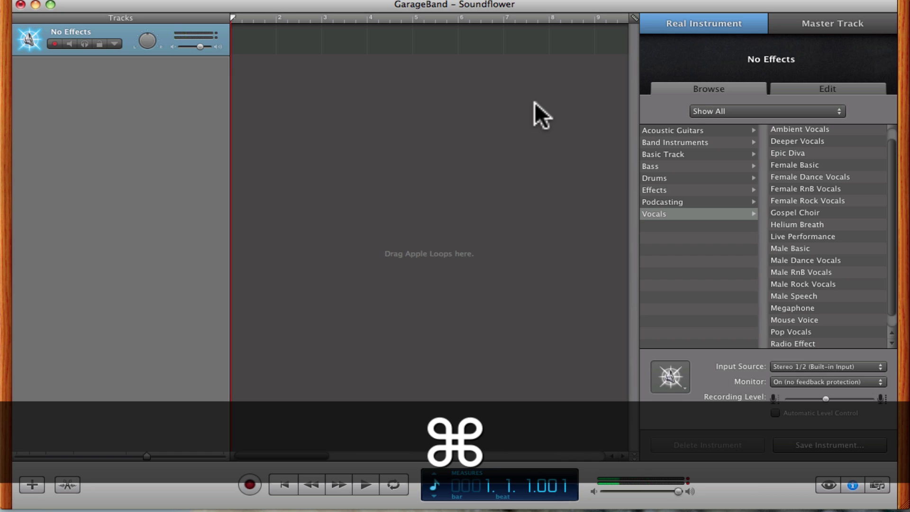
# Close the Soundflower project without saving and quit GarageBand.
pyautogui.press('super+w')
pyautogui.click(402, 72)
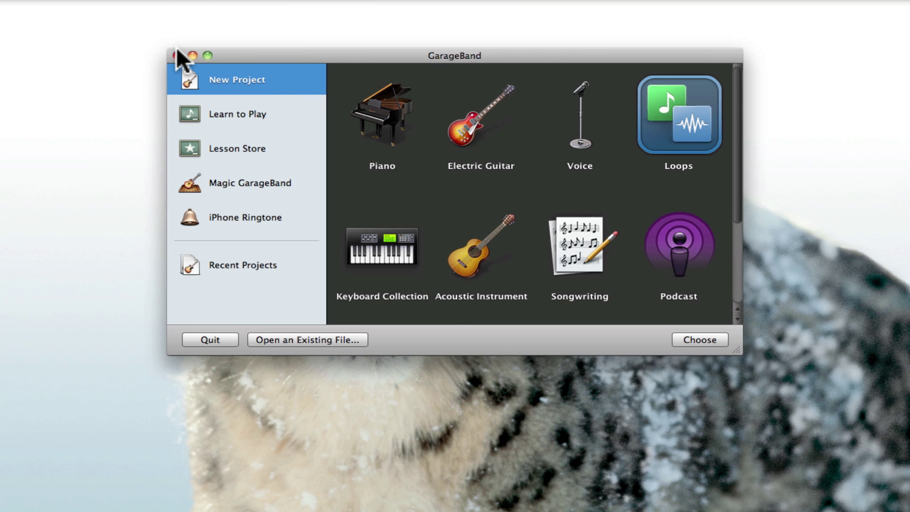
pyautogui.press('super+q')
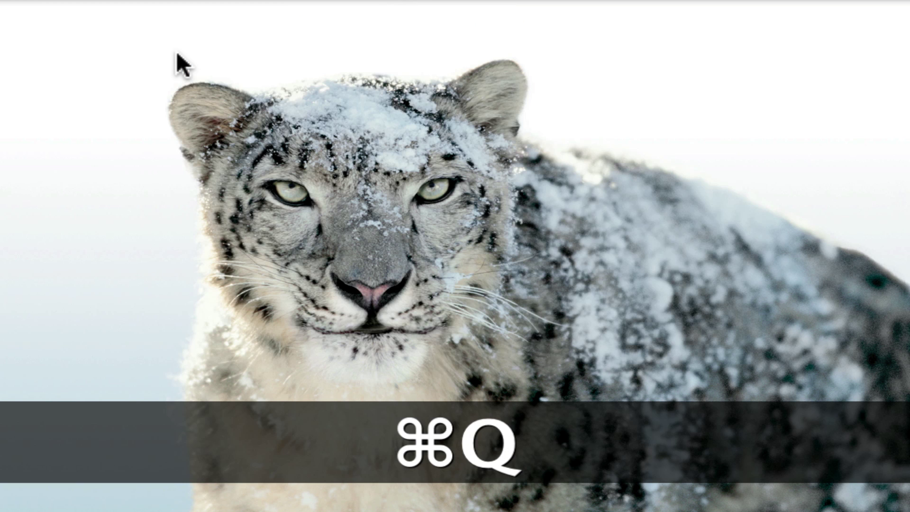